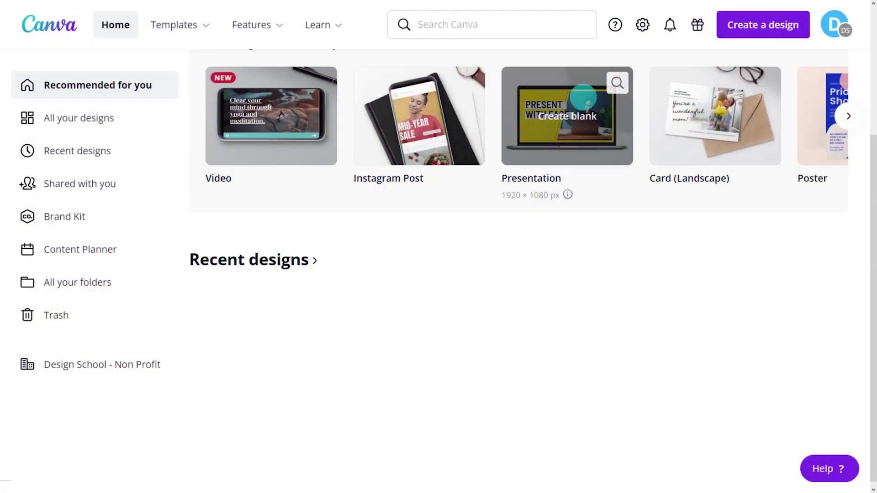
# Create an Instagram Post and apply the 'Reuse for a Better Tomorrow' template found by searching 'reuse'
pyautogui.click(744, 25)
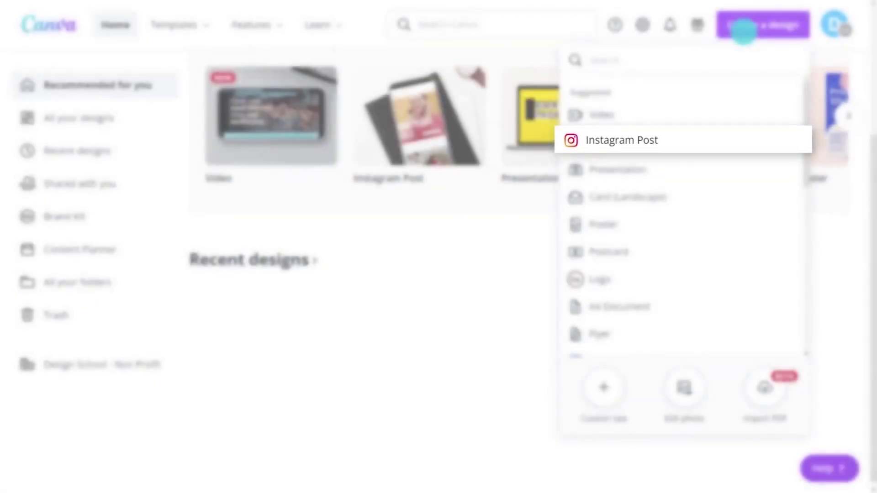
pyautogui.click(711, 143)
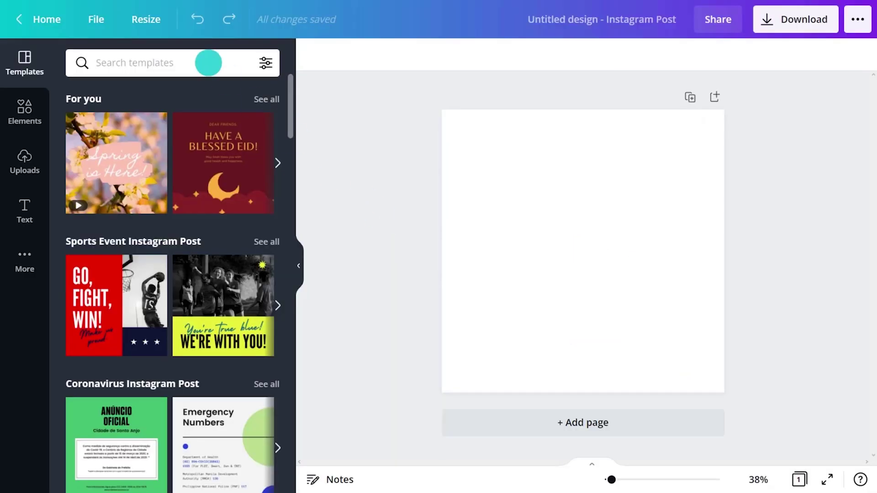
pyautogui.click(208, 62)
pyautogui.write('reuse')
pyautogui.press('Return')
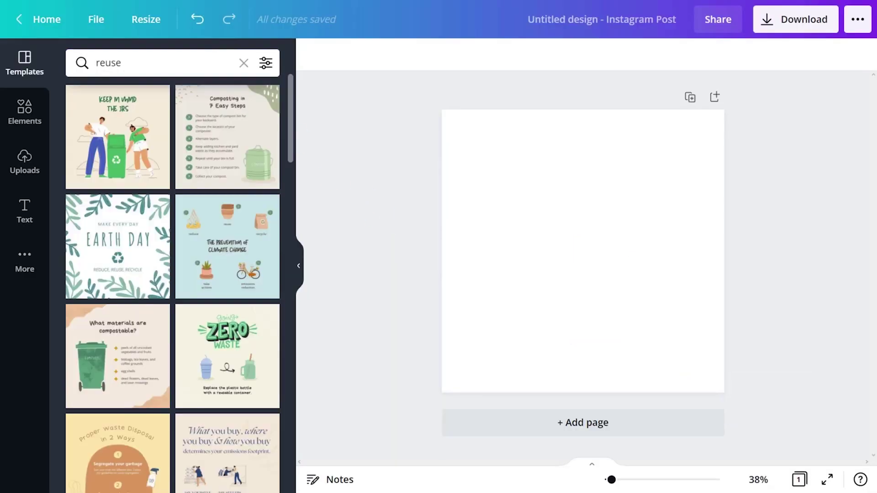
pyautogui.scroll(-15, 173, 283)
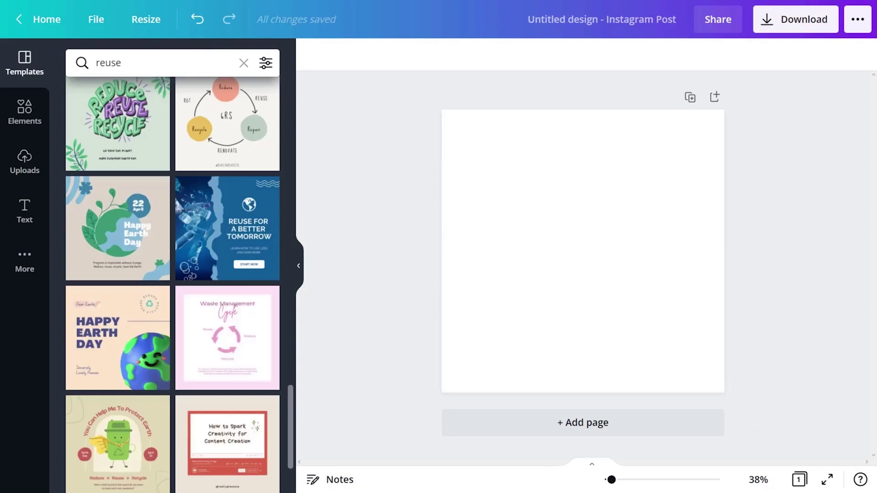
pyautogui.click(230, 223)
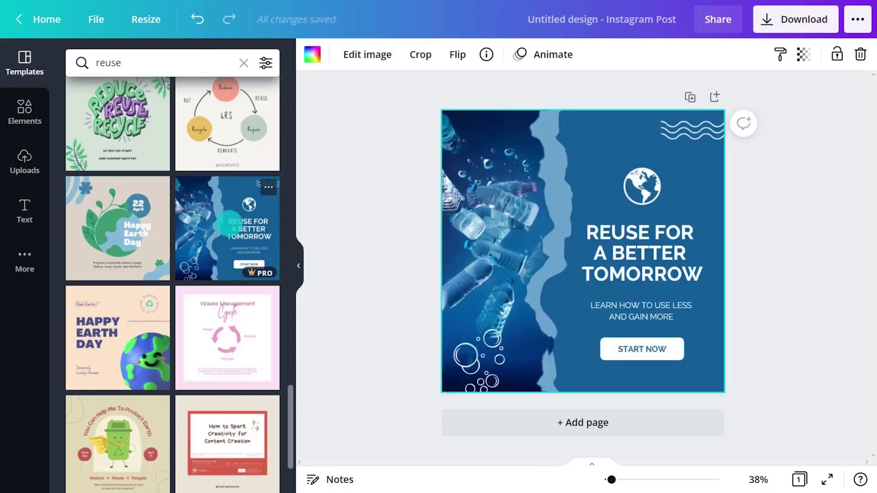
# Retype the heading to 'CALL FOR VOLUNTEERS', subtitle to 'JOIN OUR BEACH CLEAN-UP ON WORLD OCEANS DAY', and delete the globe icon
pyautogui.doubleClick(525, 251)
pyautogui.write('CALL FOR VOLUNTEERS')
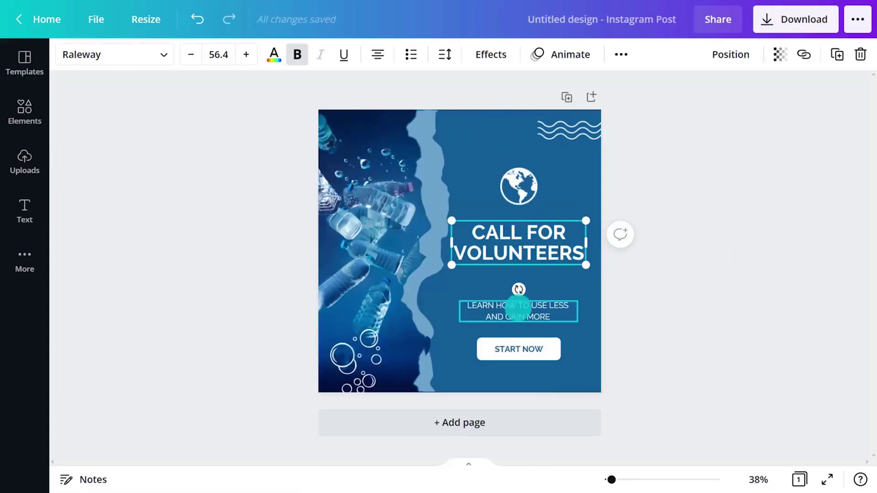
pyautogui.doubleClick(518, 308)
pyautogui.write('JOIN OUR BEACH CLEAN-UP ON WORLD OCEANS DAY')
pyautogui.doubleClick(518, 350)
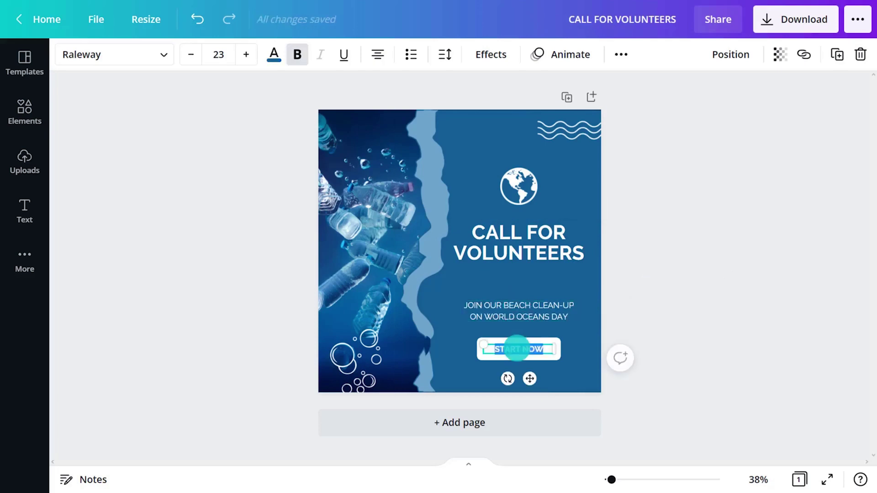
pyautogui.click(512, 186)
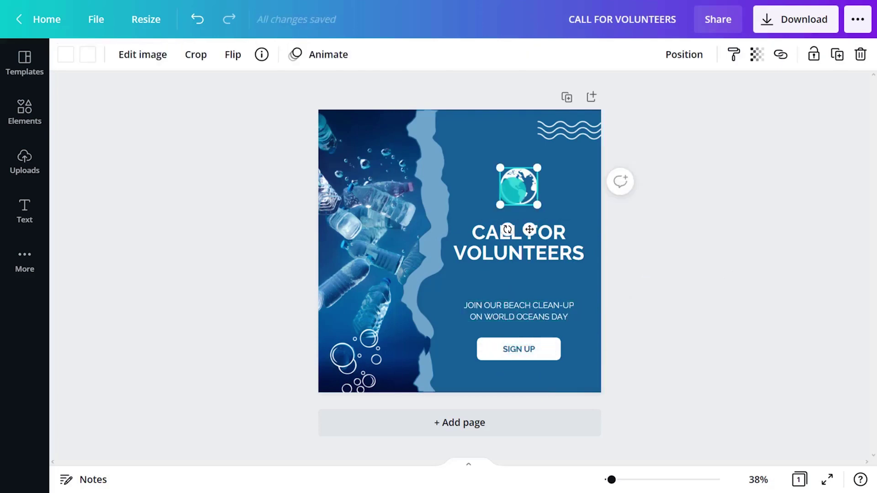
pyautogui.press('Delete')
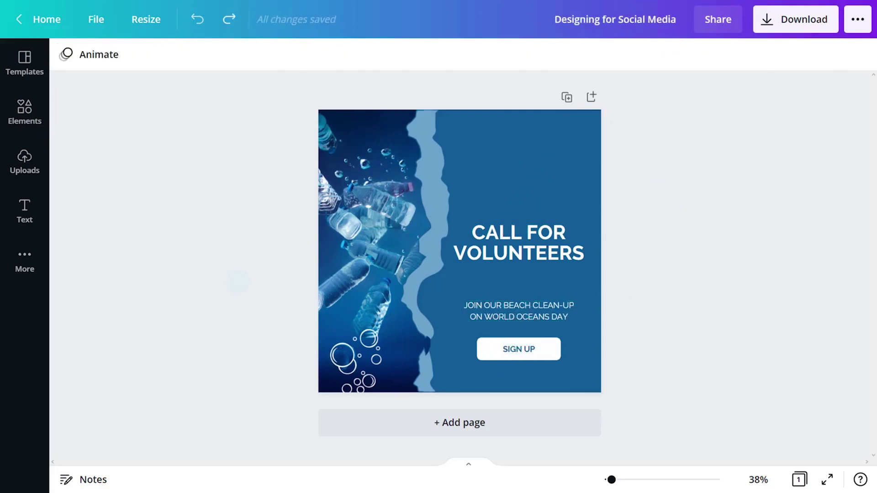
# Apply the Anton brand font style and set the CALL FOR VOLUNTEERS headline size to 96
pyautogui.click(32, 256)
pyautogui.click(144, 151)
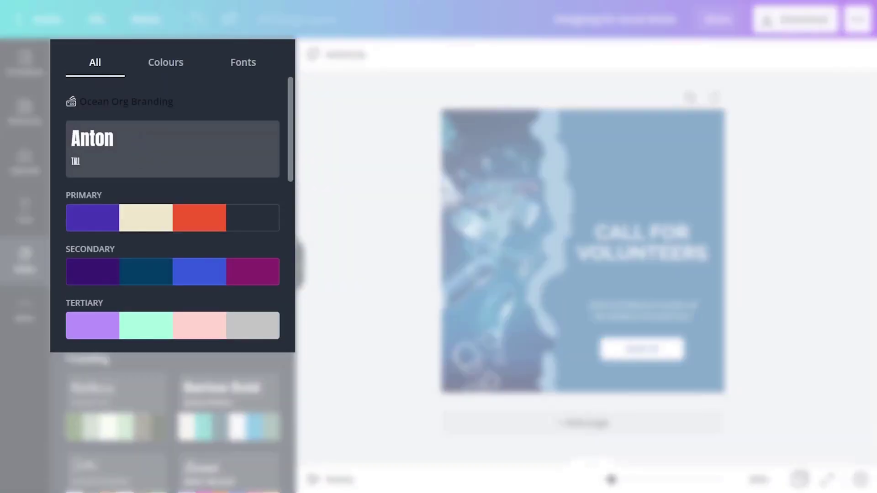
pyautogui.click(147, 147)
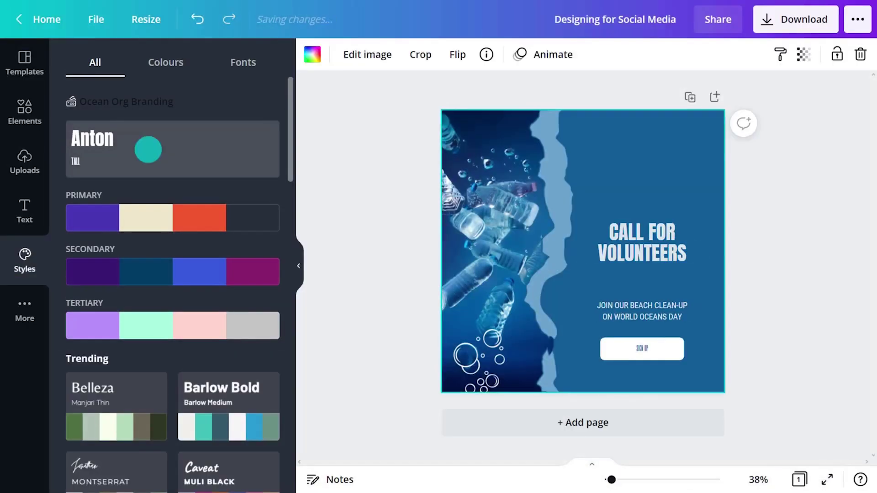
pyautogui.click(616, 170)
pyautogui.moveTo(519, 111)
pyautogui.mouseDown()
pyautogui.moveTo(503, 92)
pyautogui.moveTo(524, 118)
pyautogui.mouseUp()
pyautogui.click(465, 54)
pyautogui.click(477, 264)
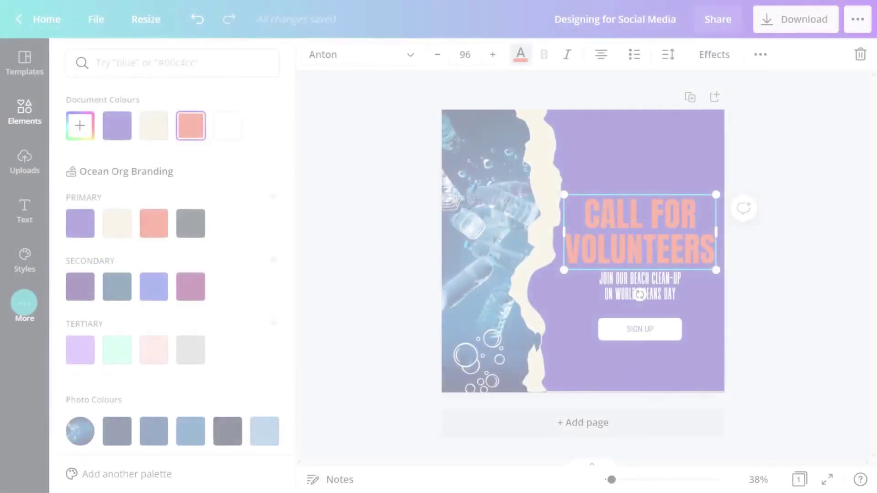
# Add the Ocean Org brand logo, shrink it, and place it above the headline
pyautogui.click(24, 302)
pyautogui.click(143, 229)
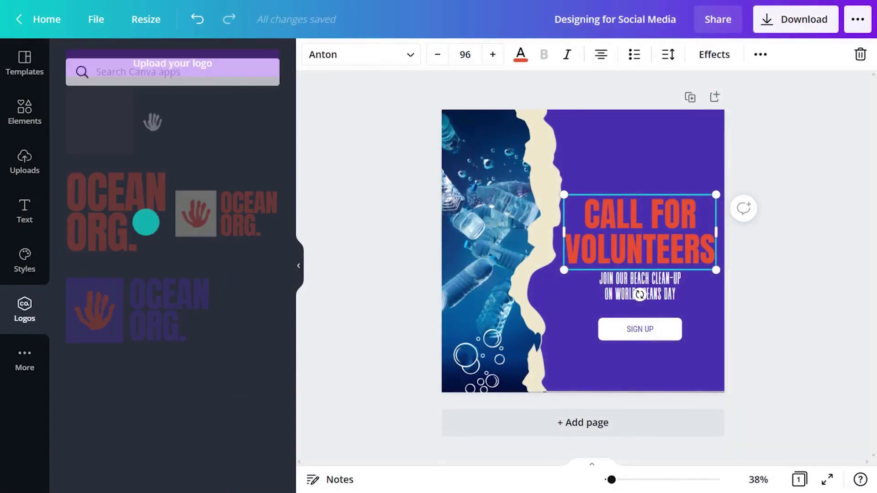
pyautogui.click(94, 123)
pyautogui.click(298, 266)
pyautogui.moveTo(426, 251); pyautogui.dragTo(478, 171)
pyautogui.moveTo(459, 104); pyautogui.dragTo(524, 168)
pyautogui.click(691, 212)
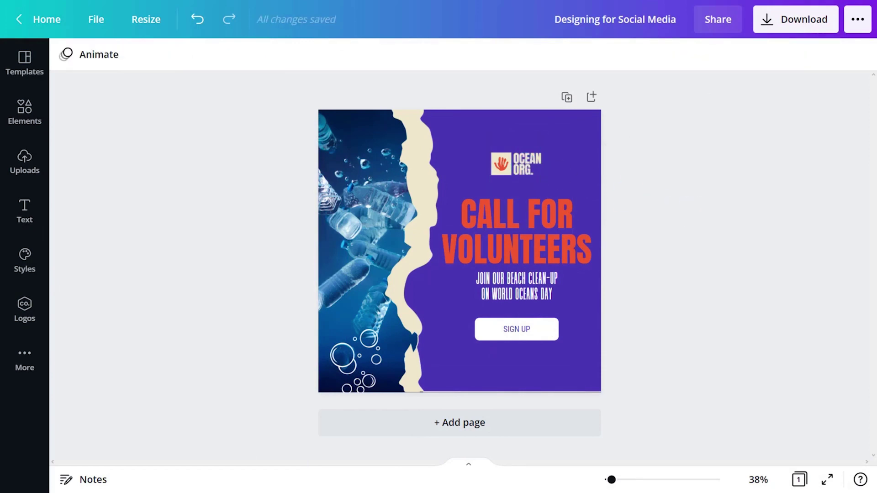
pyautogui.click(16, 119)
# Drop a 'beach under golden hour' sunset photo into the left frame and crop it to show the sunset
pyautogui.click(121, 69)
pyautogui.write('beach under golden hour')
pyautogui.press('Return')
pyautogui.moveTo(203, 157); pyautogui.dragTo(448, 194)
pyautogui.click(299, 266)
pyautogui.doubleClick(347, 211)
pyautogui.moveTo(688, 112); pyautogui.dragTo(514, 303)
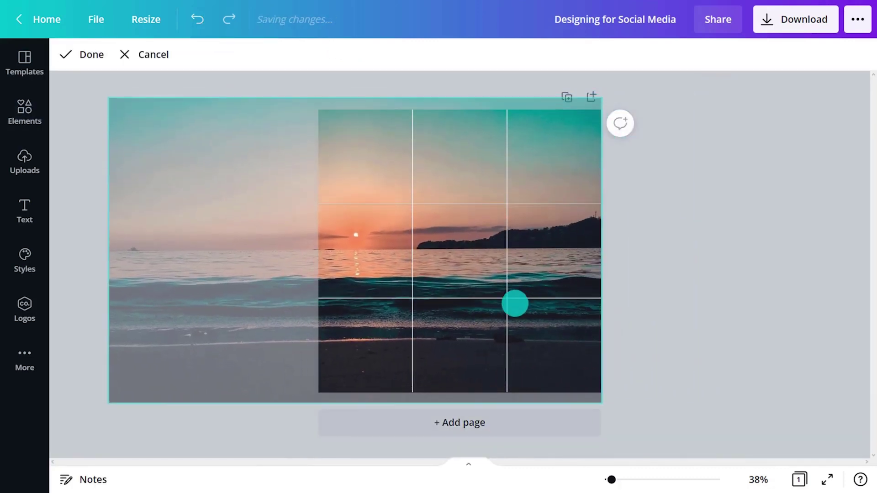
pyautogui.click(692, 299)
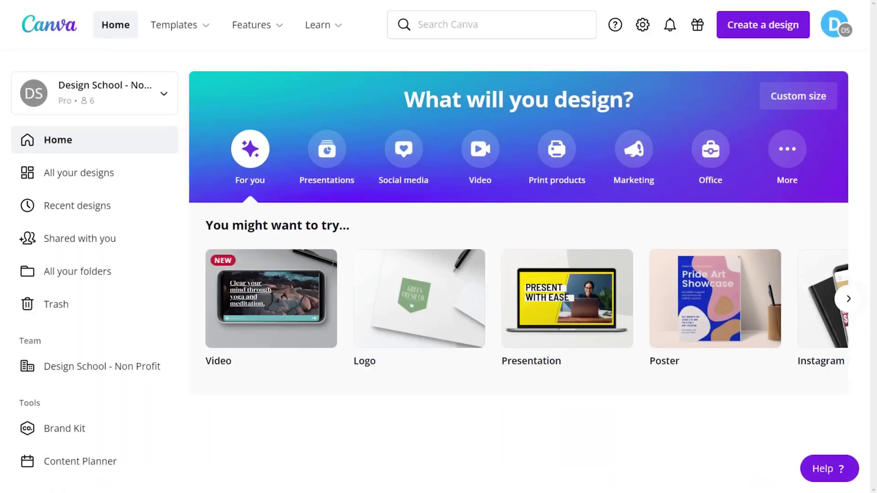
pyautogui.click(404, 149)
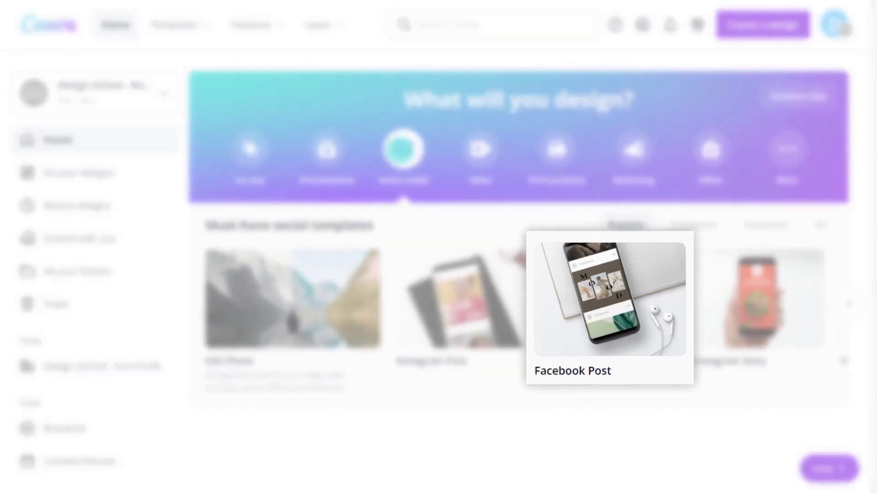
pyautogui.click(849, 304)
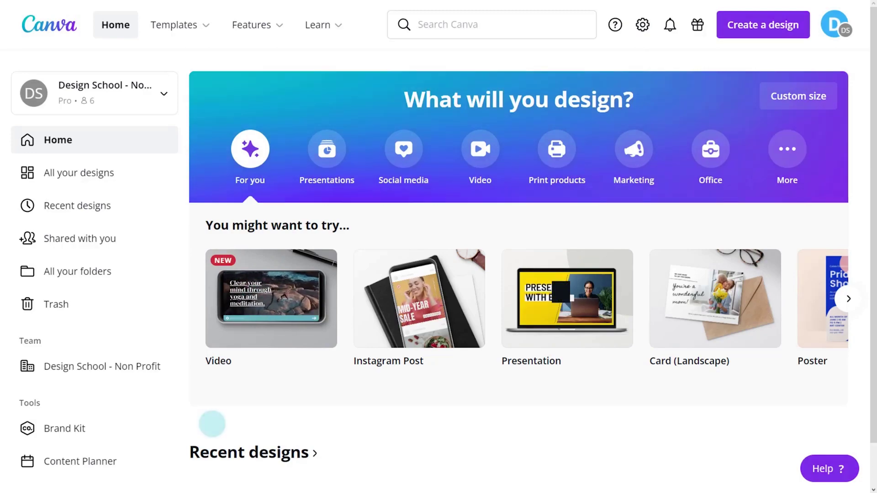
pyautogui.click(403, 149)
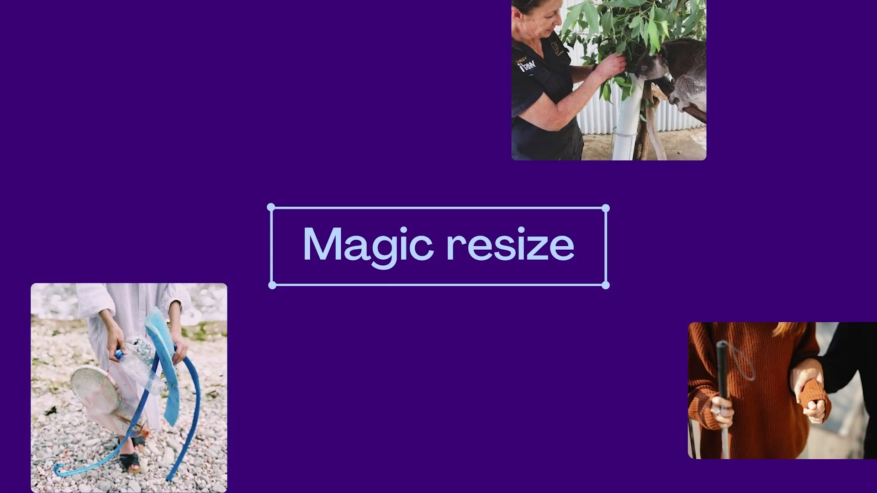
# Make Facebook Post and Twitter Post sized copies of the design, filtering sizes by 'post'
pyautogui.click(133, 19)
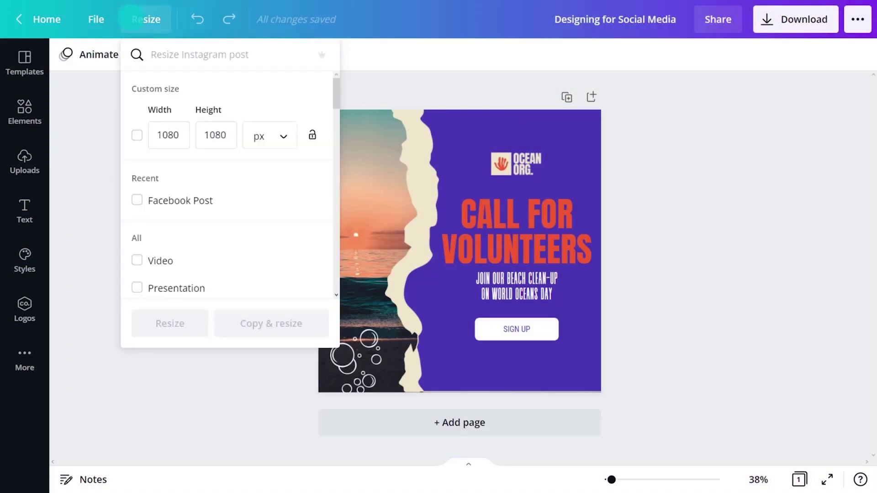
pyautogui.write('post')
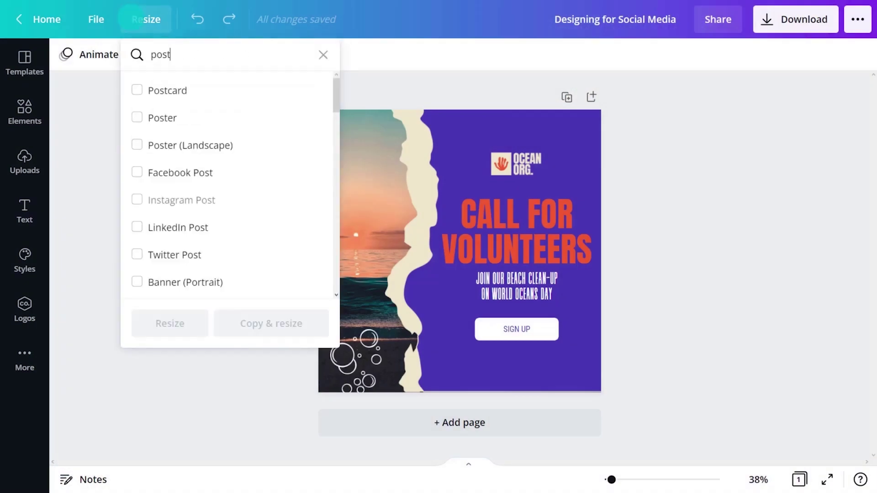
pyautogui.click(139, 253)
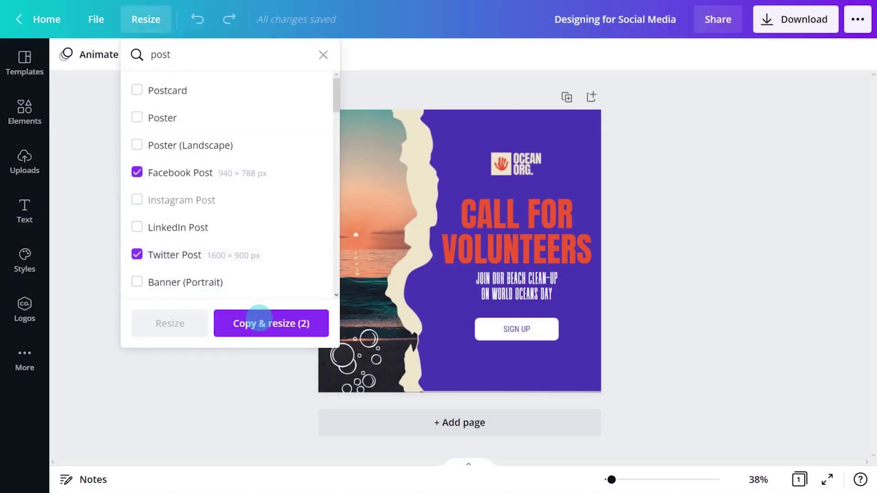
pyautogui.click(256, 315)
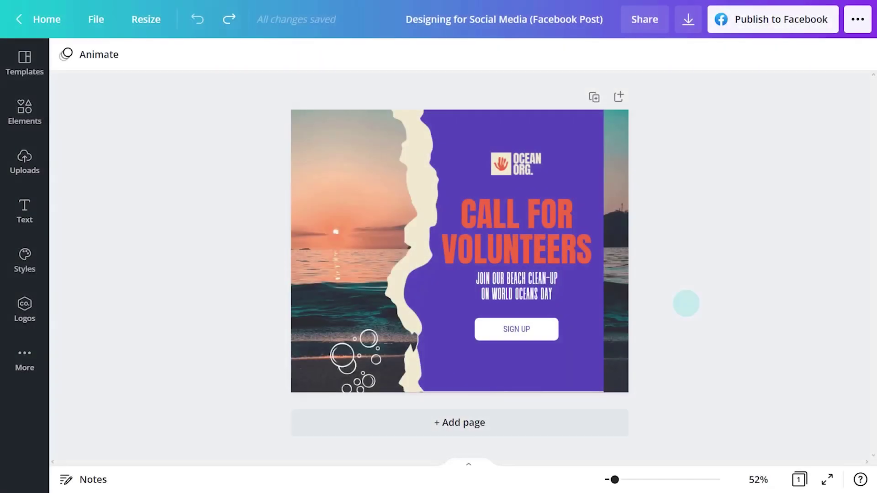
# Extend the purple image's crop to the right so it fills the wider Twitter canvas
pyautogui.click(591, 303)
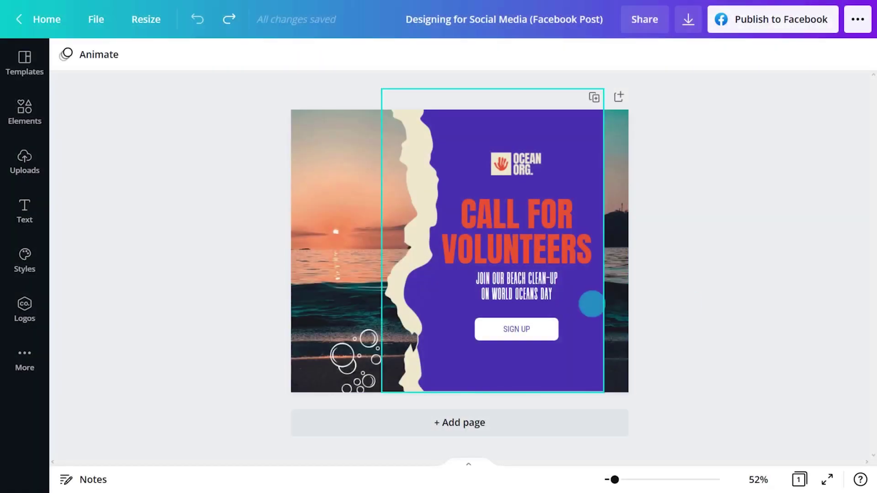
pyautogui.click(552, 340)
pyautogui.keyDown('shift'); pyautogui.click(548, 254); pyautogui.keyUp('shift')
pyautogui.keyDown('shift'); pyautogui.click(516, 164); pyautogui.keyUp('shift')
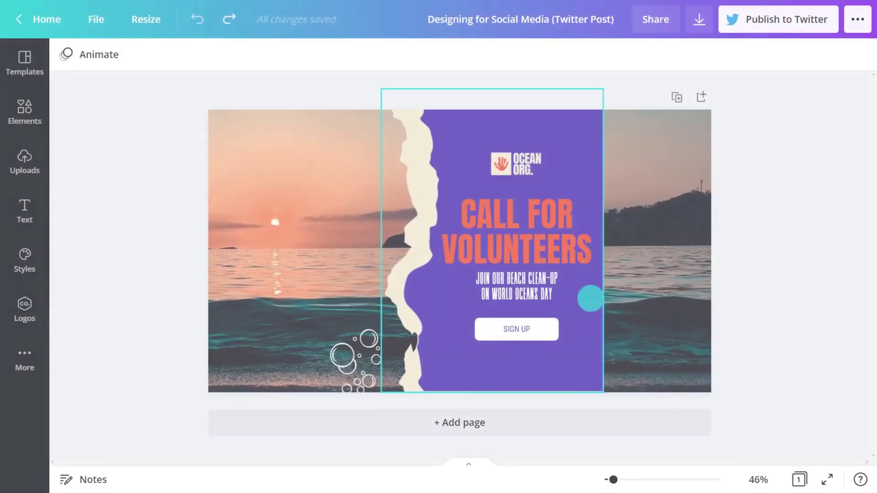
pyautogui.doubleClick(589, 298)
pyautogui.moveTo(605, 390); pyautogui.dragTo(753, 376)
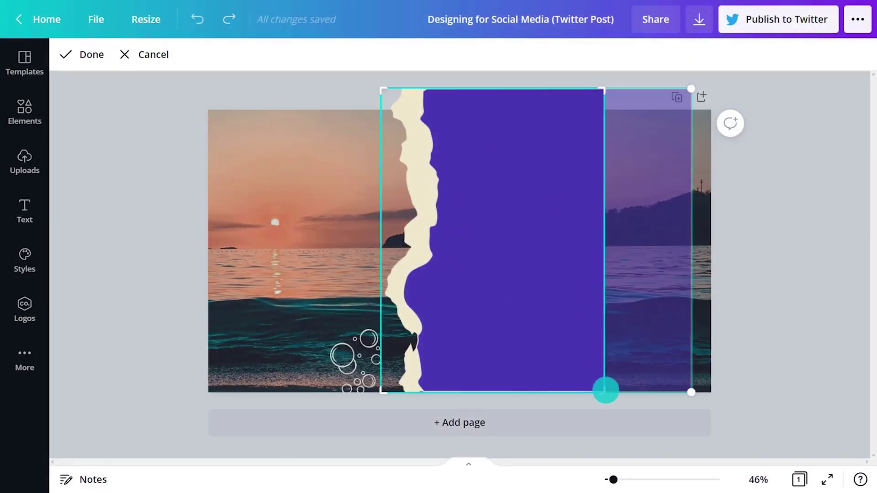
pyautogui.click(754, 376)
pyautogui.moveTo(650, 251); pyautogui.dragTo(670, 260)
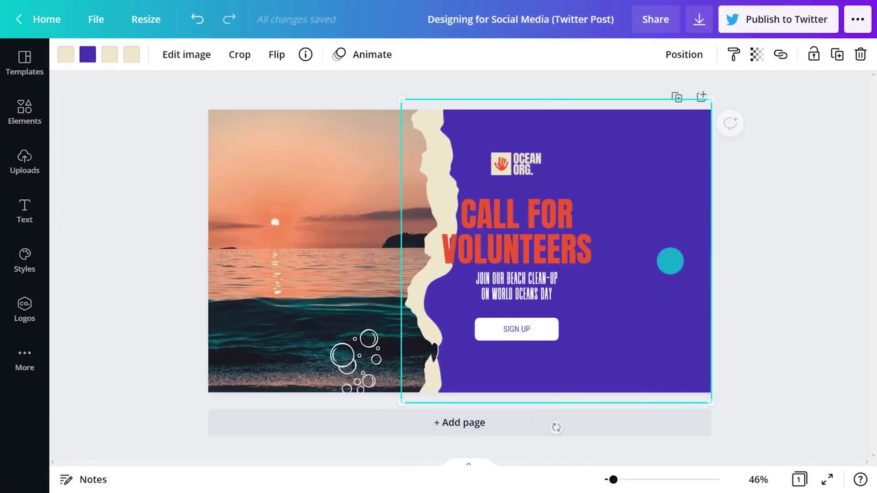
# Select the SIGN UP button, tagline, headline and OCEAN ORG logo together
pyautogui.keyDown('shift'); pyautogui.click(529, 339); pyautogui.keyUp('shift')
pyautogui.keyDown('shift'); pyautogui.click(516, 285); pyautogui.keyUp('shift')
pyautogui.keyDown('shift'); pyautogui.click(516, 215); pyautogui.keyUp('shift')
pyautogui.keyDown('shift'); pyautogui.click(520, 164); pyautogui.keyUp('shift')
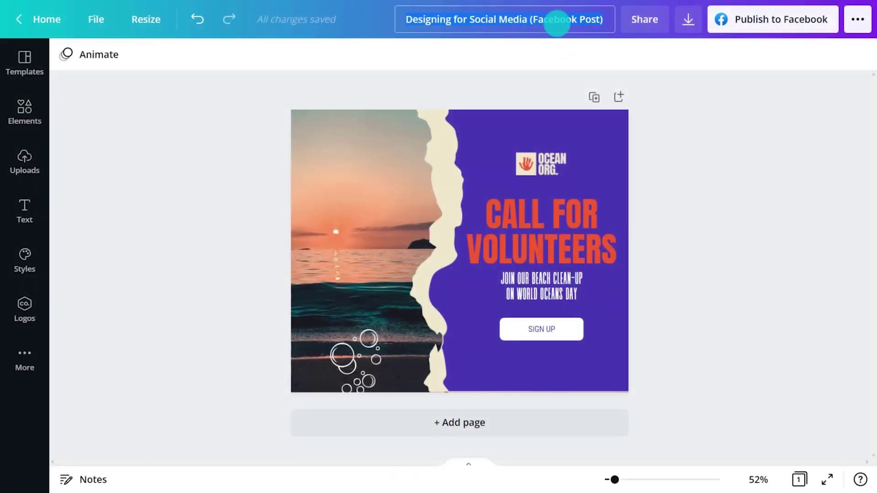
# Rename the design to 'Ocean World Campaign Twitter Post'
pyautogui.click(557, 19)
pyautogui.write('Ocean World Campaign Twitter Post')
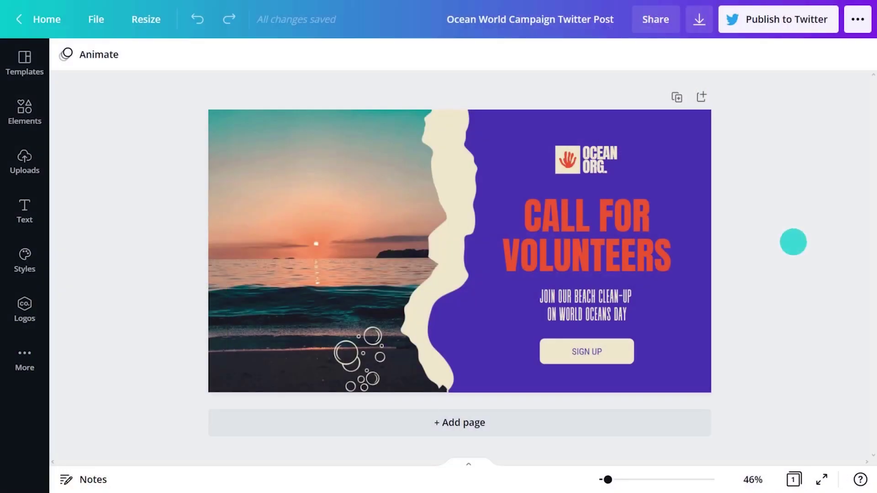
# Set the post's schedule to Monday 6 December 2021 at 09:00 AM
pyautogui.click(857, 18)
pyautogui.click(830, 125)
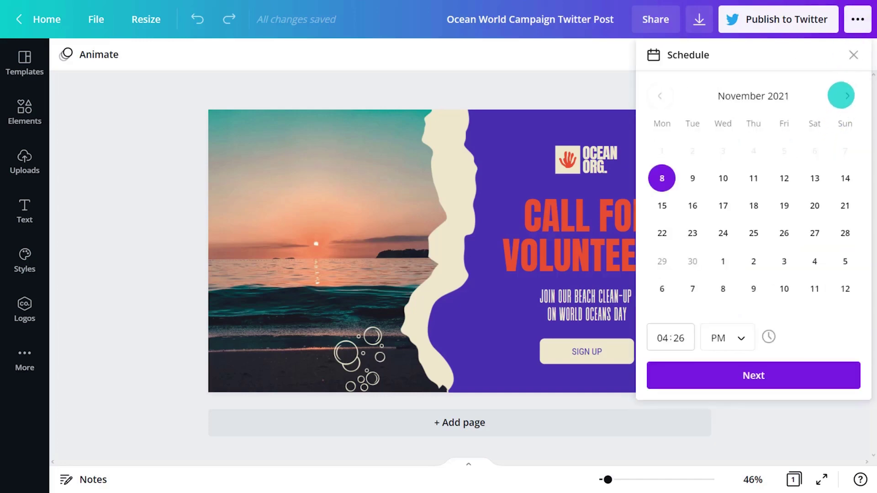
pyautogui.click(840, 95)
pyautogui.click(661, 179)
pyautogui.click(666, 336)
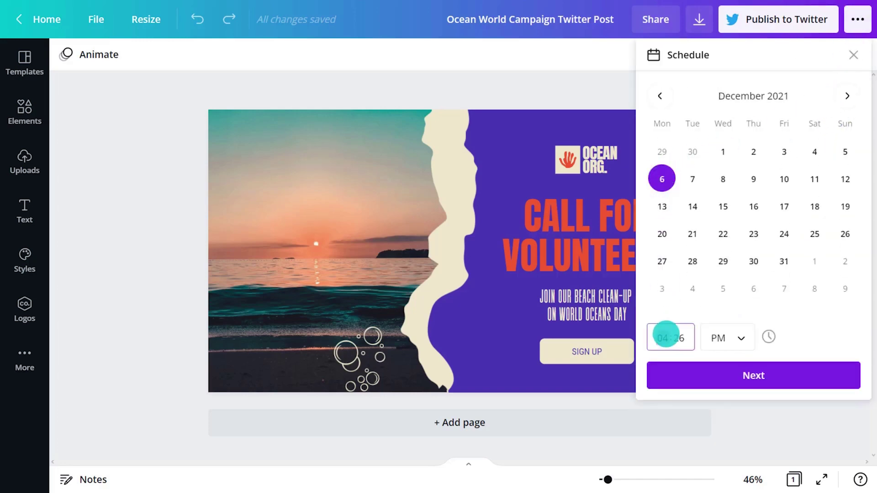
pyautogui.click(722, 339)
pyautogui.click(724, 317)
pyautogui.click(743, 373)
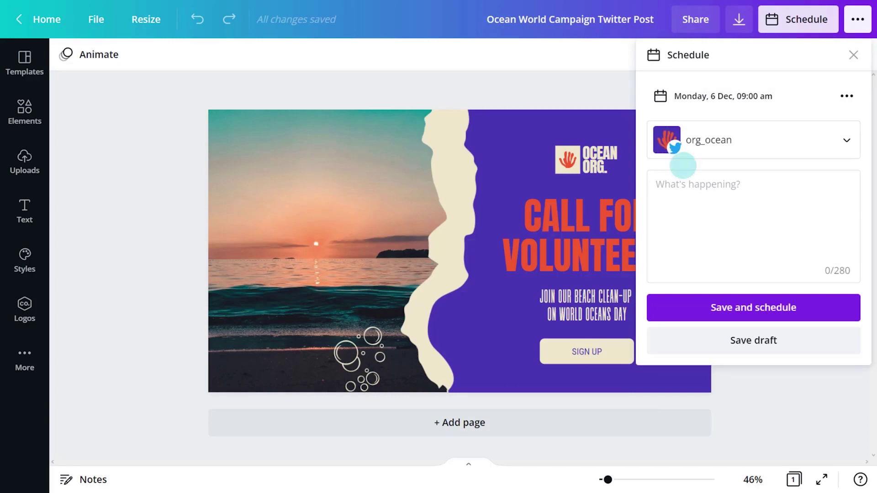
# Write the tweet caption and save and schedule the post
pyautogui.click(686, 190)
pyautogui.write("It's happening!")
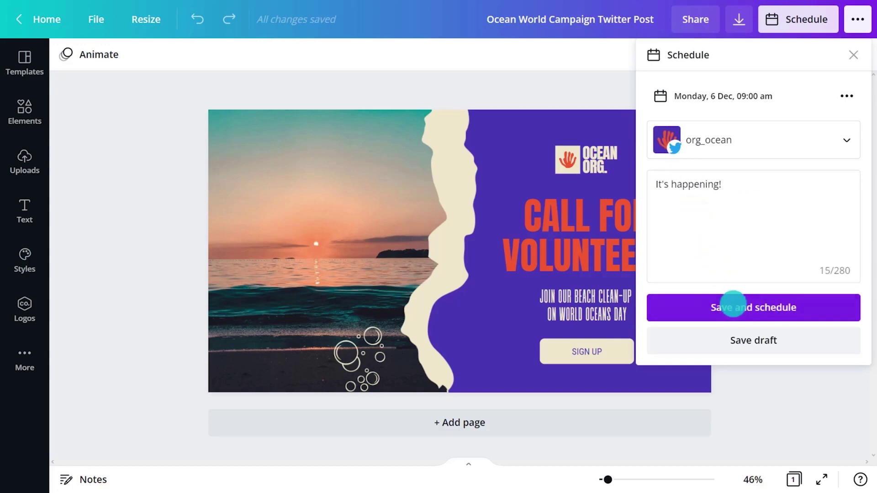
pyautogui.click(732, 304)
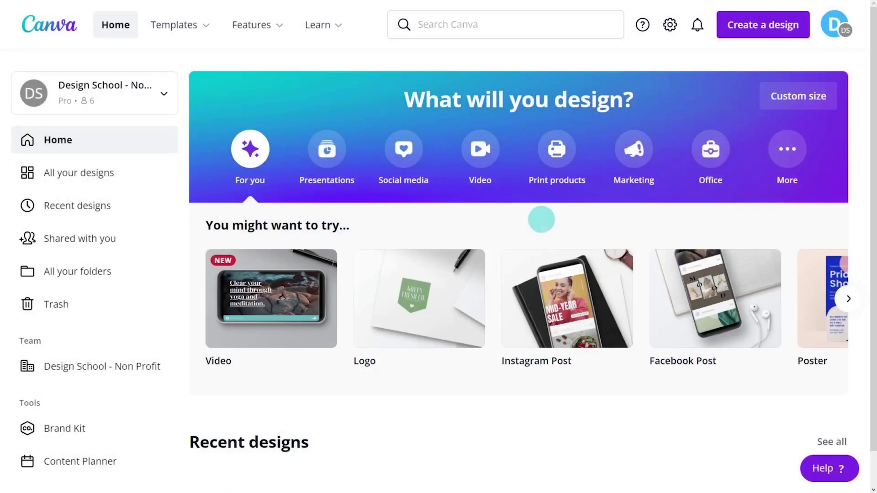
# Check the Ocean World Campaign Twitter Post on 6 December in the Content Planner, then close its preview
pyautogui.click(75, 463)
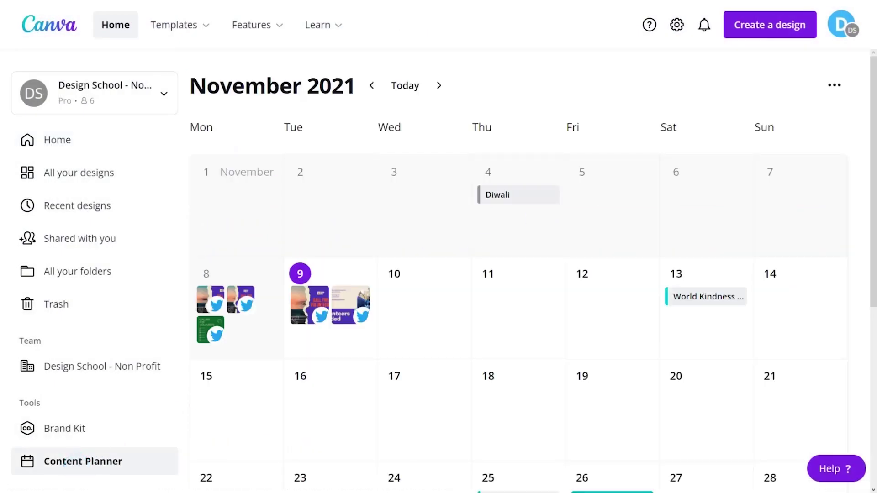
pyautogui.moveTo(867, 210); pyautogui.dragTo(865, 398)
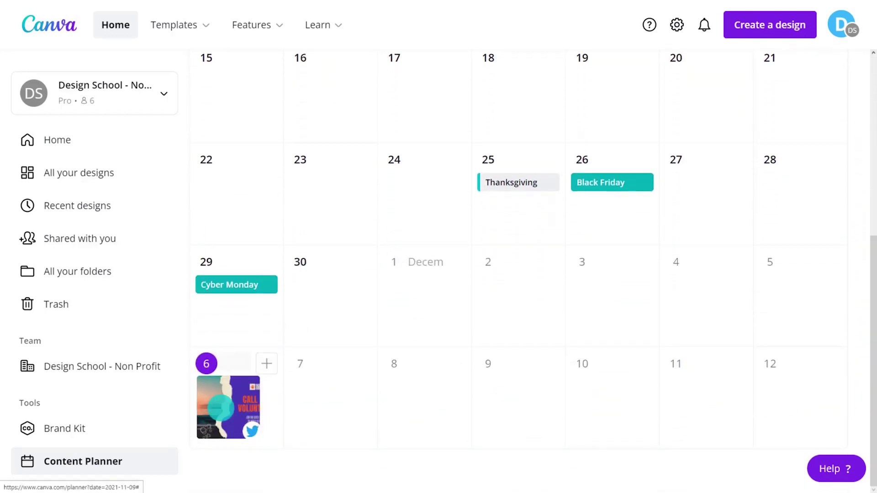
pyautogui.click(221, 408)
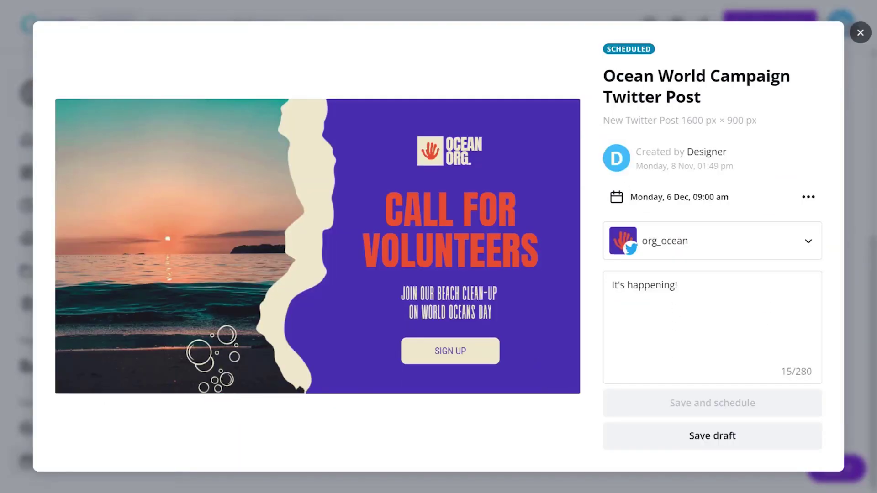
pyautogui.click(860, 32)
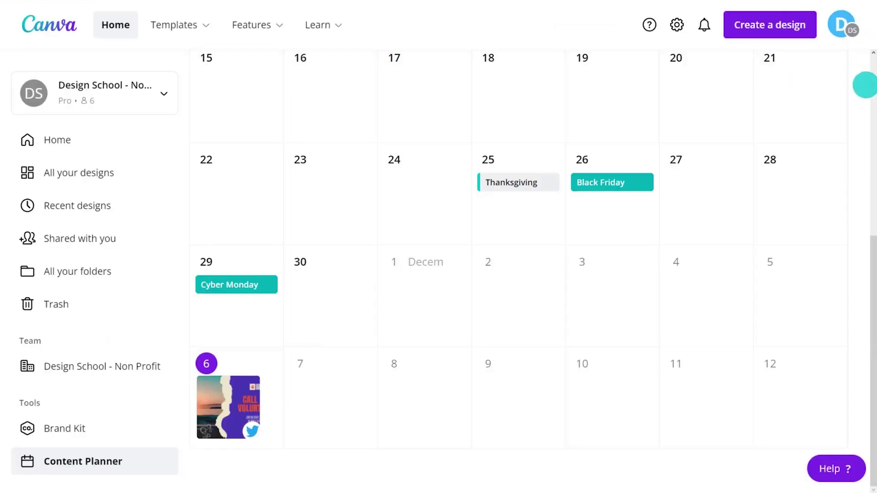
pyautogui.moveTo(871, 249); pyautogui.dragTo(871, 131)
pyautogui.moveTo(603, 251)
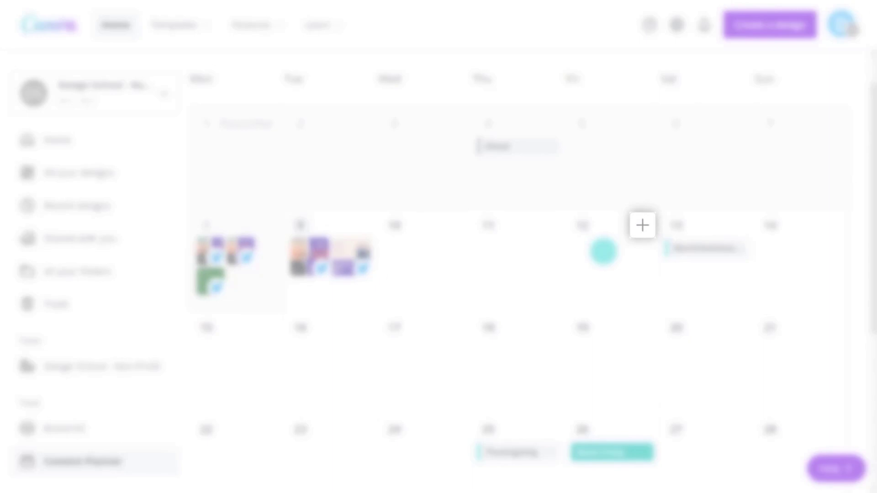
# Review the Volunteers Need Twitter Post's engagement insights in the Content Planner
pyautogui.click(641, 227)
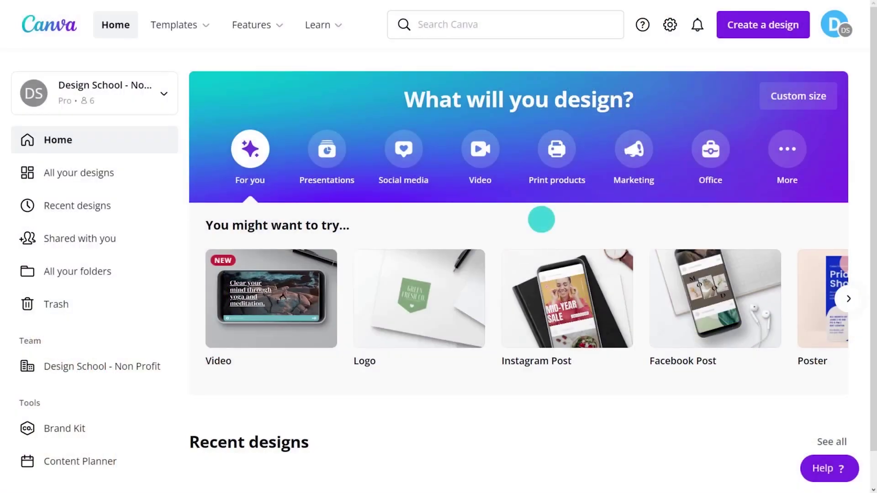
pyautogui.click(75, 462)
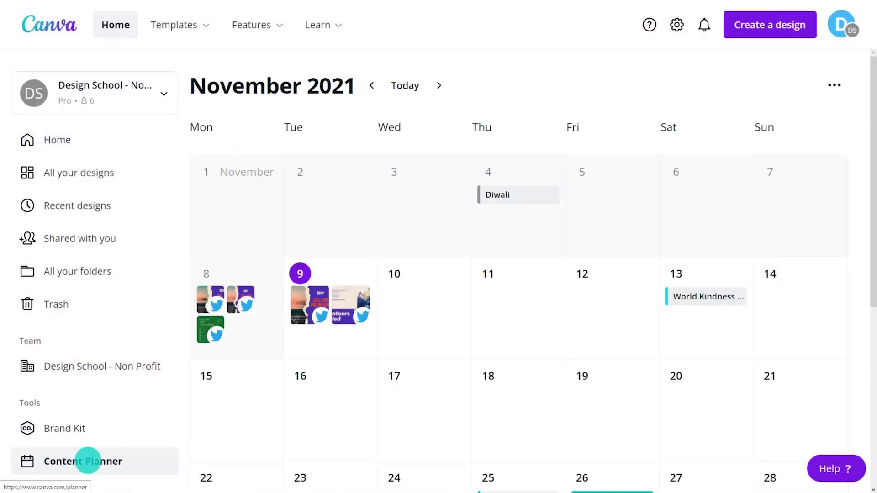
pyautogui.click(351, 305)
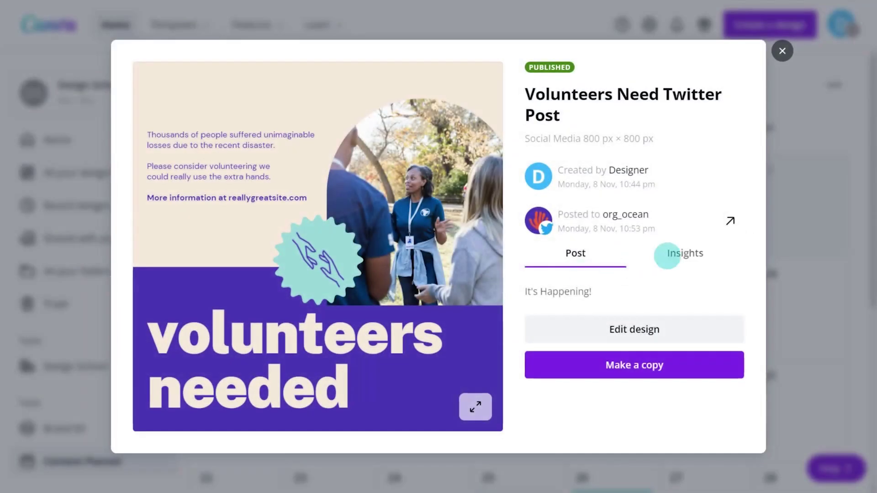
pyautogui.click(678, 254)
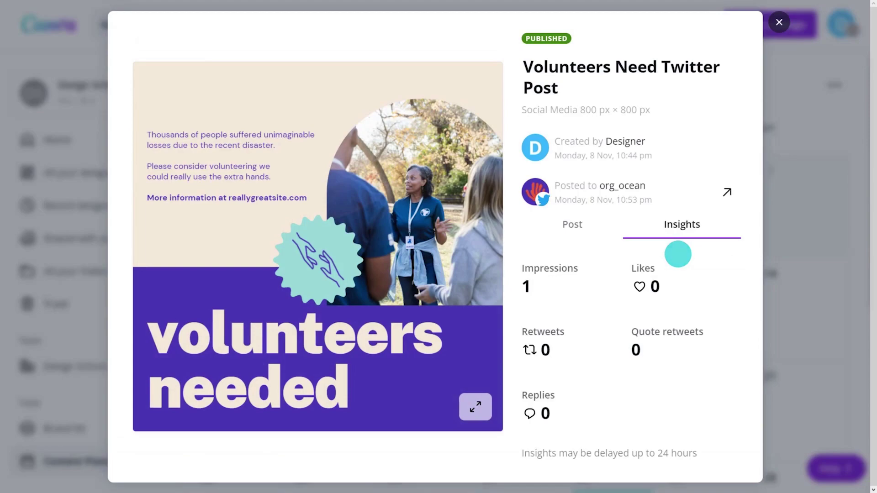
pyautogui.press('Escape')
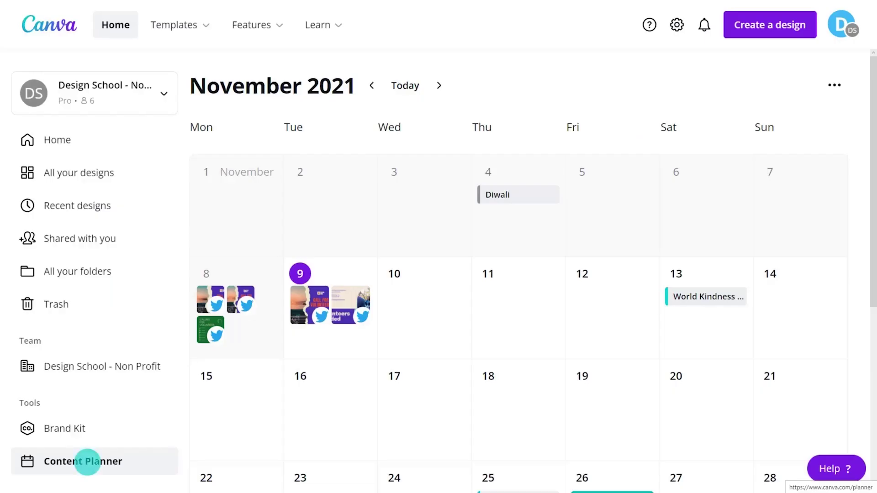
# Review the Ocean World Campaign Instagram Post's insights, then apply the Fun page animation
pyautogui.click(237, 299)
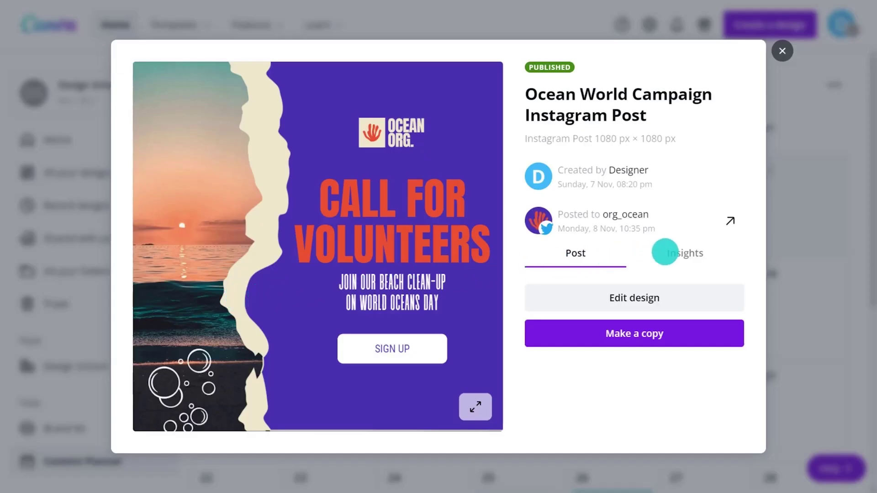
pyautogui.click(665, 251)
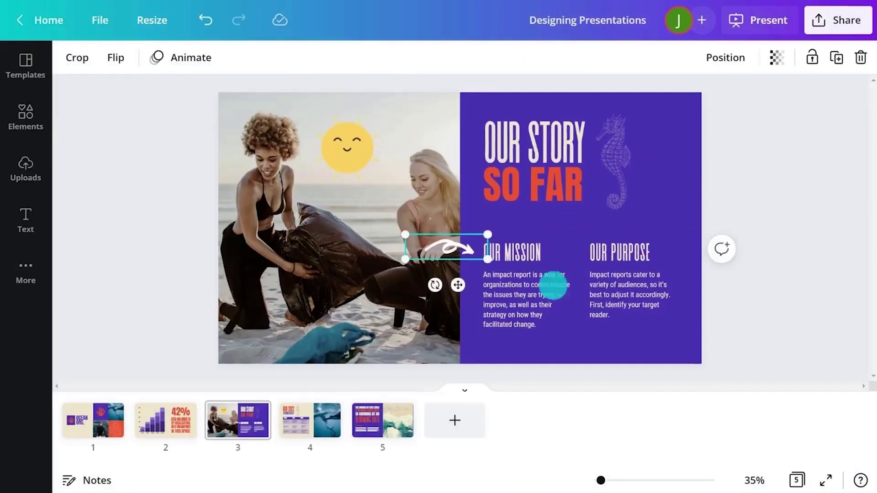
pyautogui.click(774, 286)
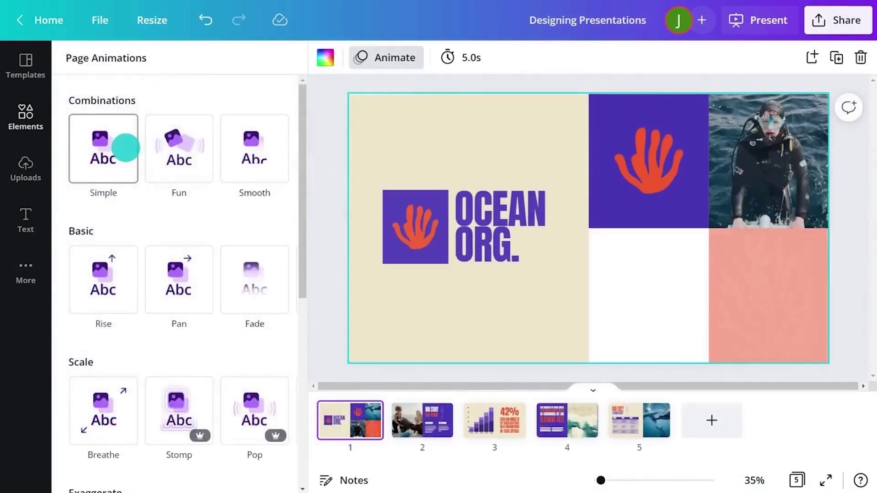
pyautogui.click(180, 153)
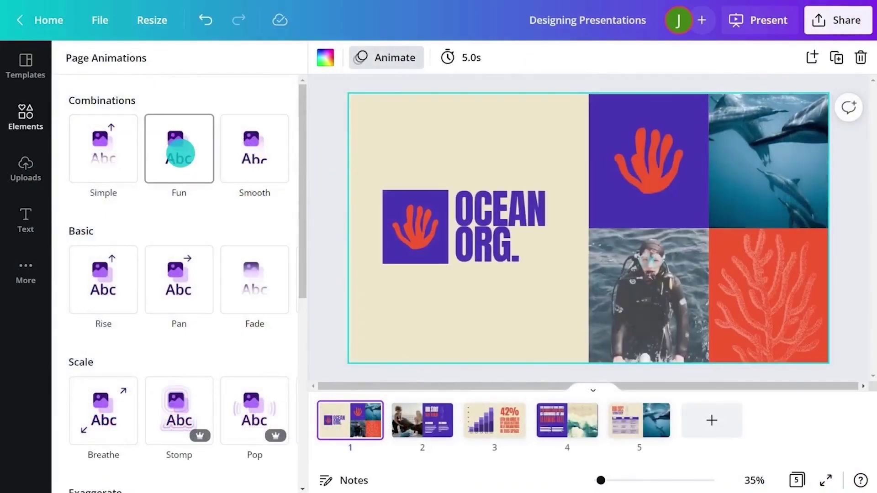